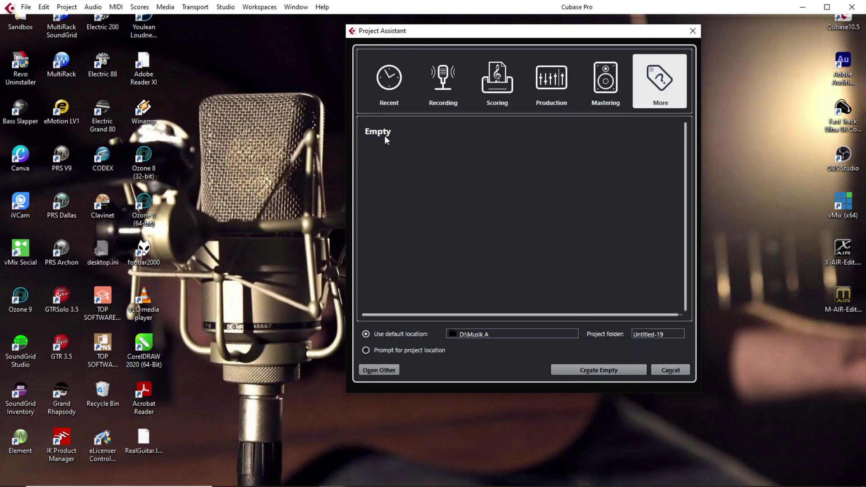
# Step: Create an empty project in a new folder named belajar cubase inside D:\NADA AUDIO
pyautogui.click(384, 132)
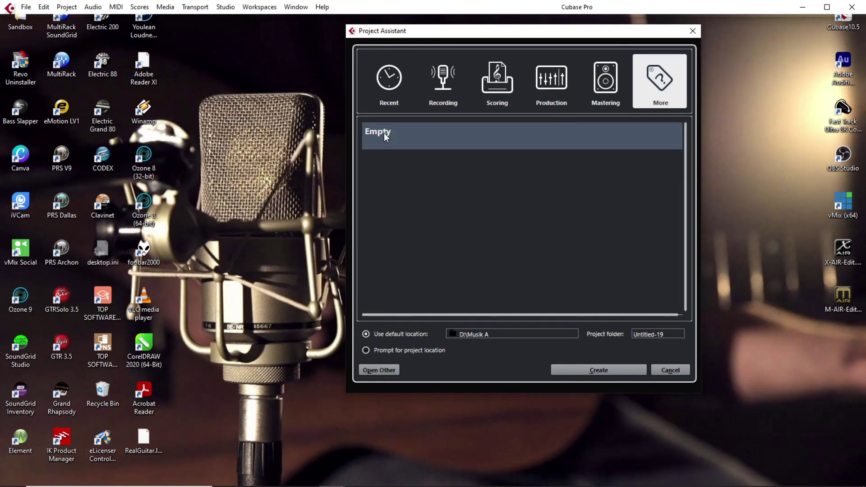
pyautogui.click(554, 336)
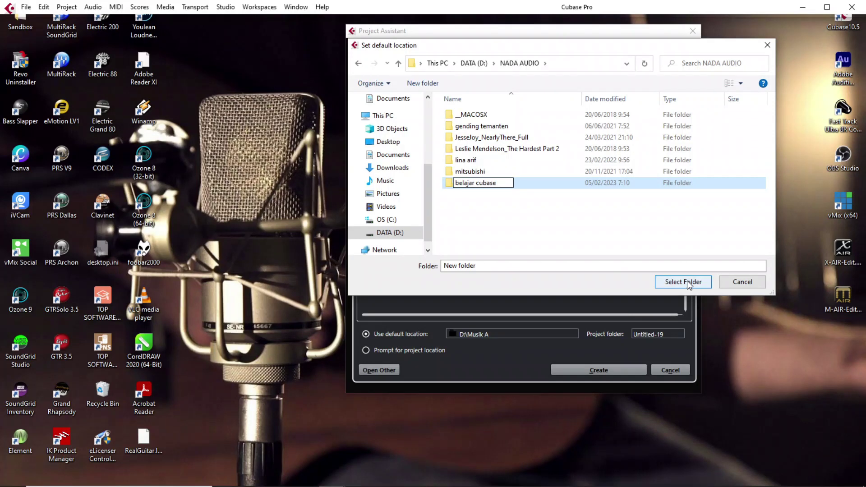
pyautogui.click(683, 281)
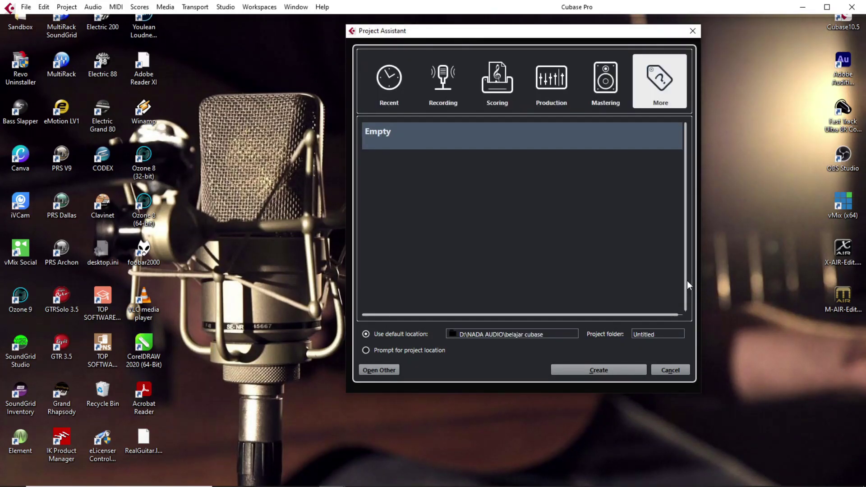
pyautogui.click(606, 370)
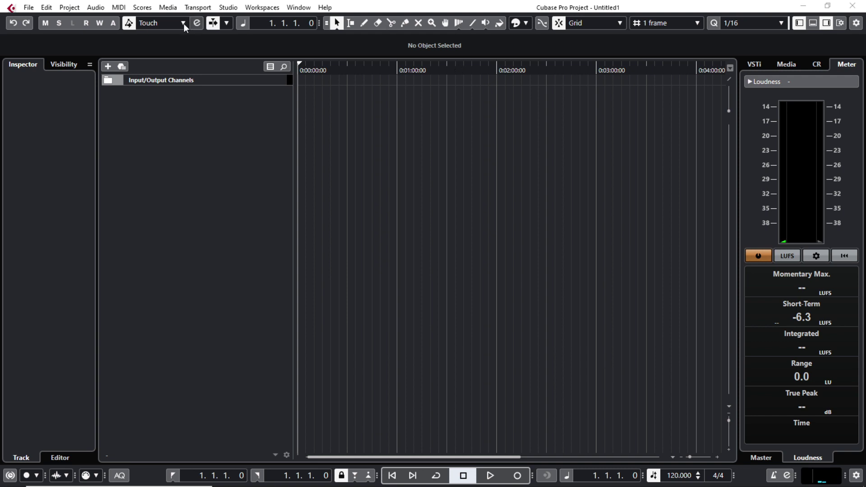
# Step: Review the sample rate, bit depth and record file type options in the project setup and accept the settings
pyautogui.click(69, 8)
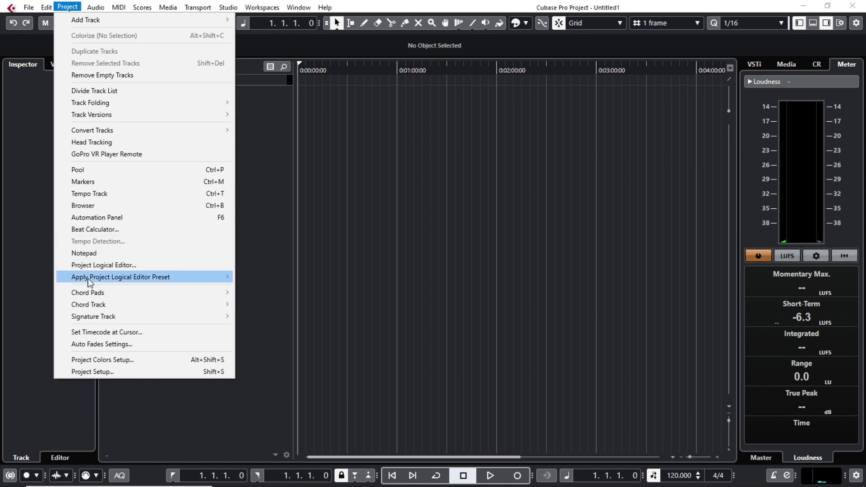
pyautogui.click(89, 372)
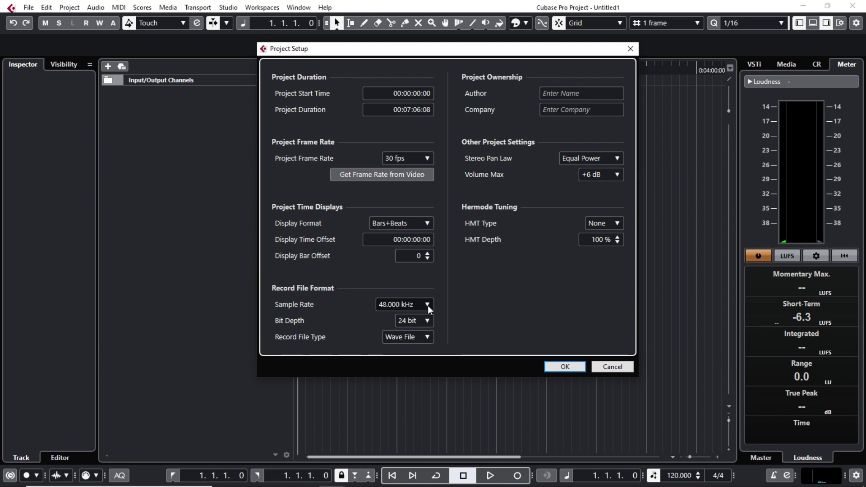
pyautogui.click(427, 305)
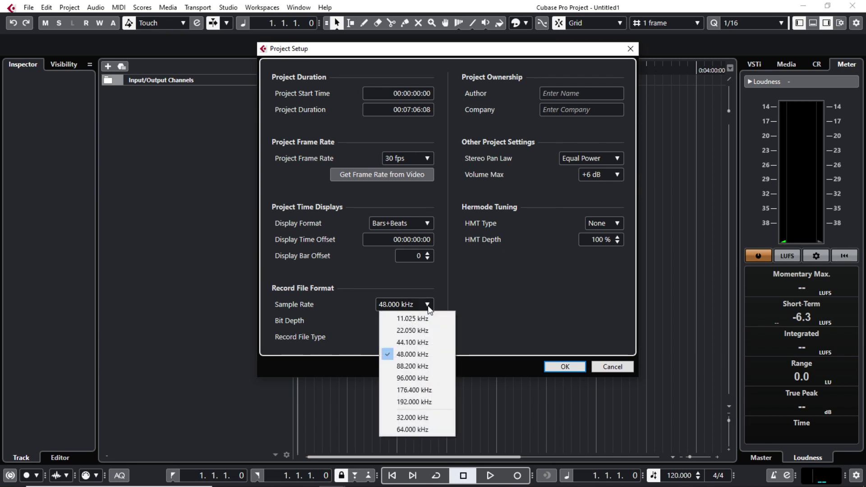
pyautogui.click(428, 305)
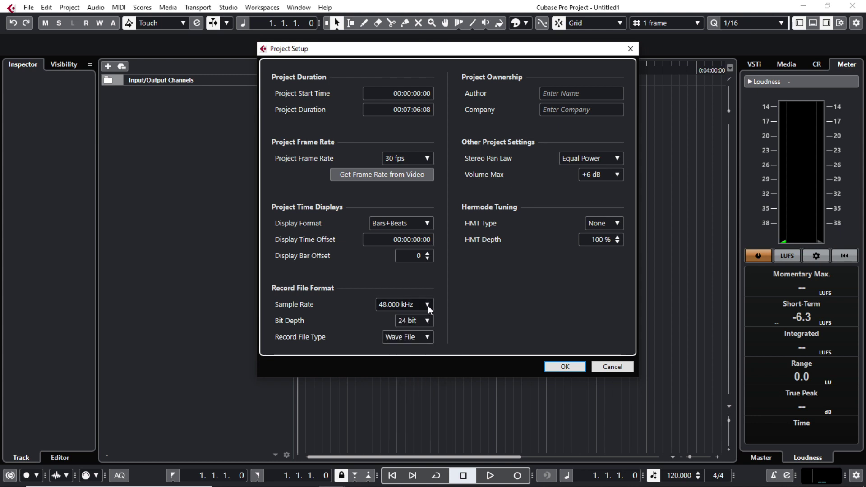
pyautogui.click(429, 320)
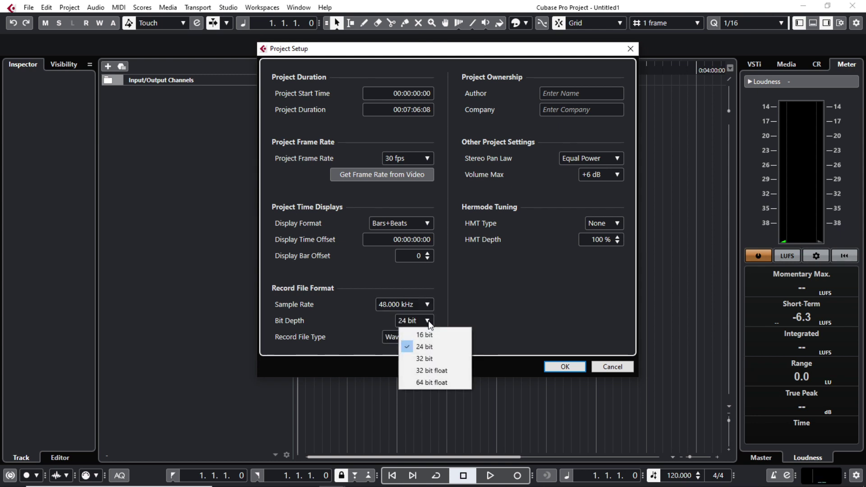
pyautogui.click(429, 321)
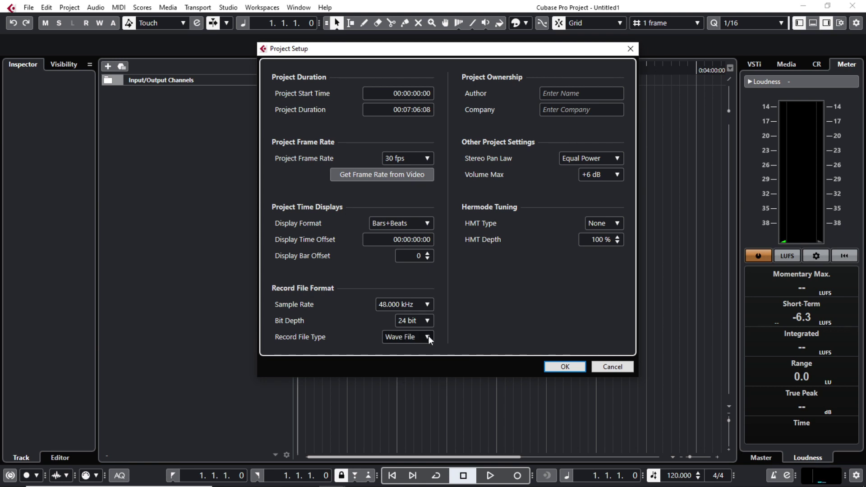
pyautogui.click(429, 337)
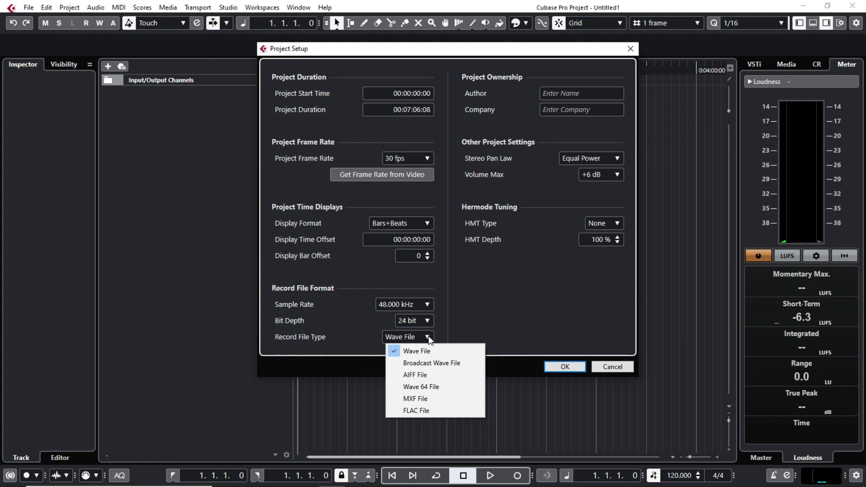
pyautogui.click(430, 339)
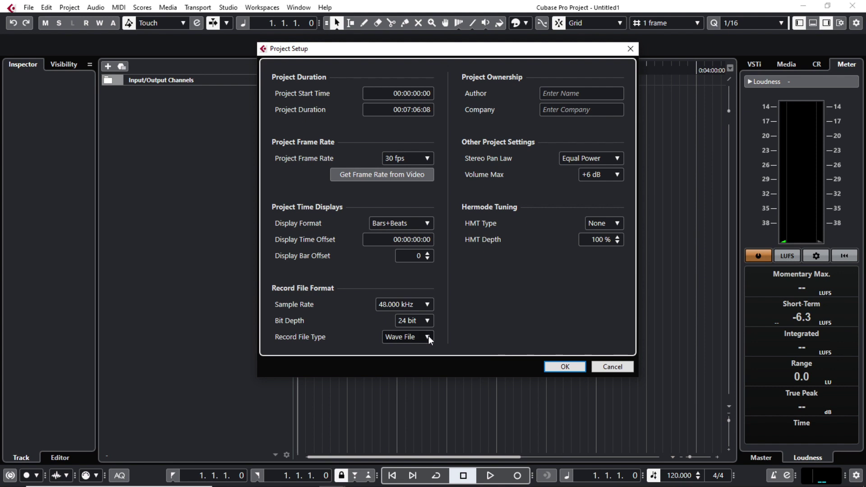
pyautogui.click(553, 367)
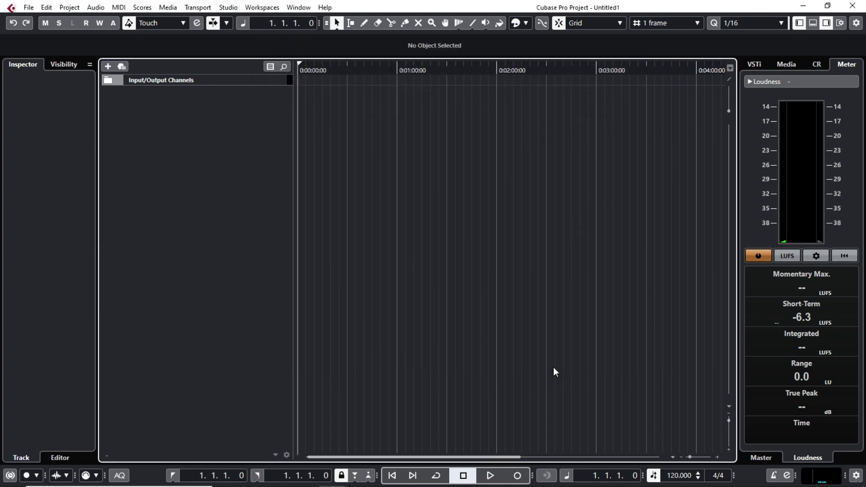
# Step: Choose ASIO4ALL v2 as the ASIO driver for the VST Audio System in the studio setup and confirm the switch
pyautogui.click(228, 7)
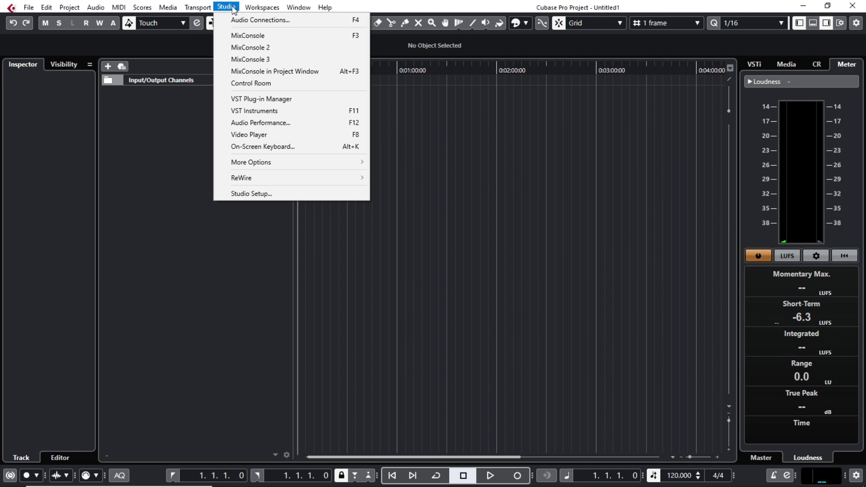
pyautogui.click(247, 193)
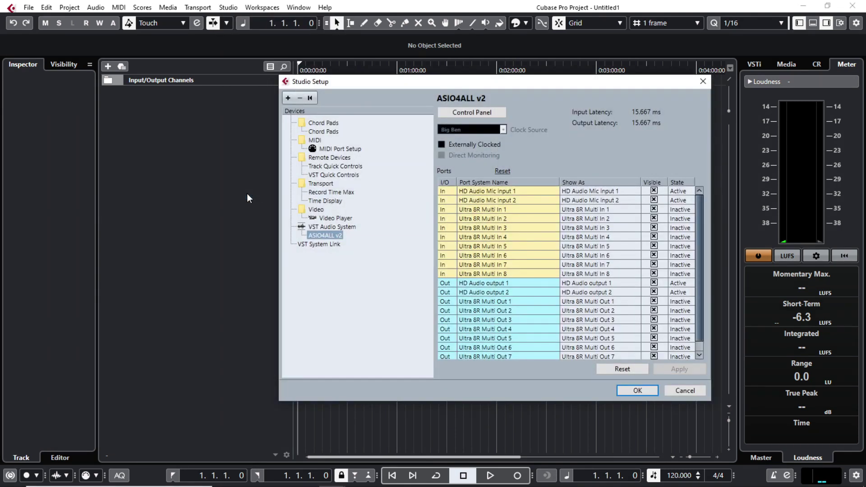
pyautogui.click(344, 229)
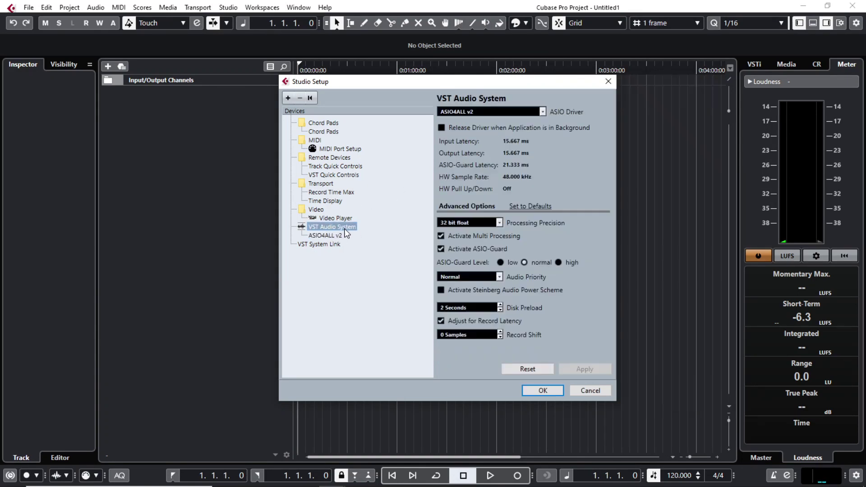
pyautogui.click(515, 113)
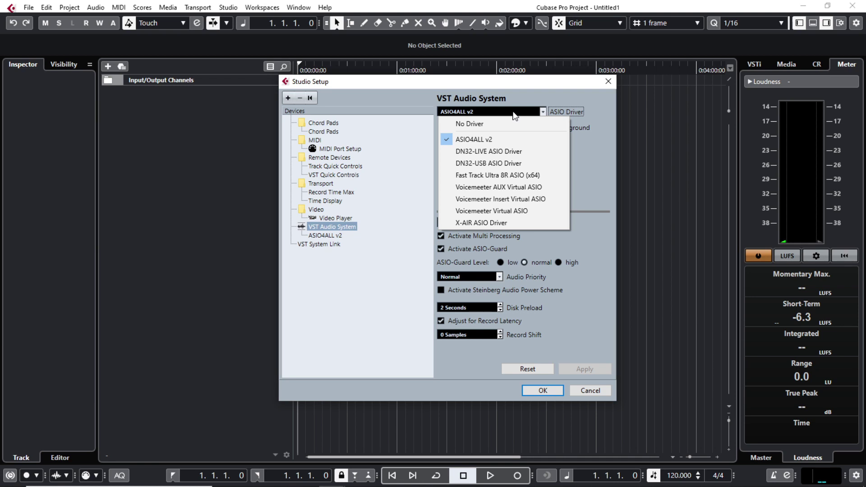
pyautogui.click(479, 140)
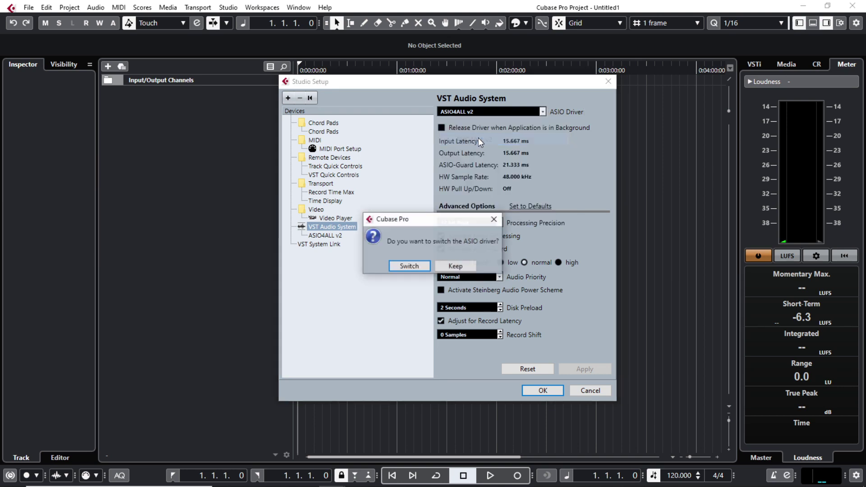
pyautogui.click(409, 267)
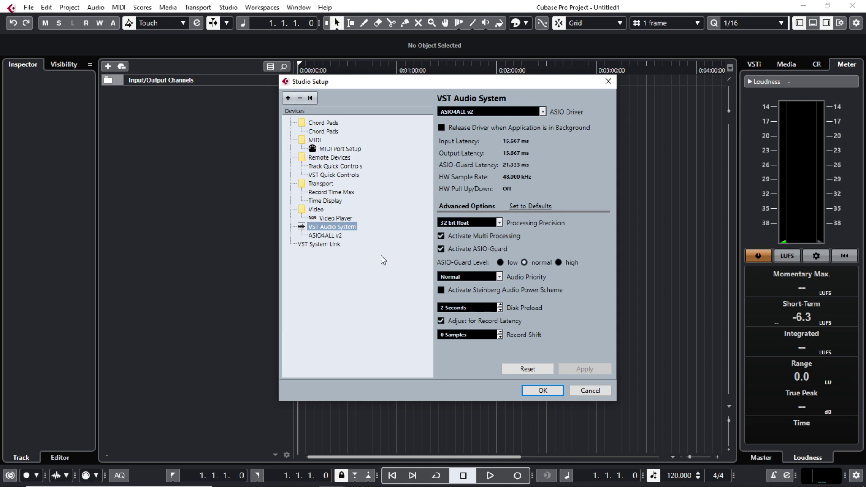
# Step: Deactivate the Realtek High Definition Audio device in the ASIO4ALL v2 driver settings and accept the studio setup
pyautogui.click(332, 237)
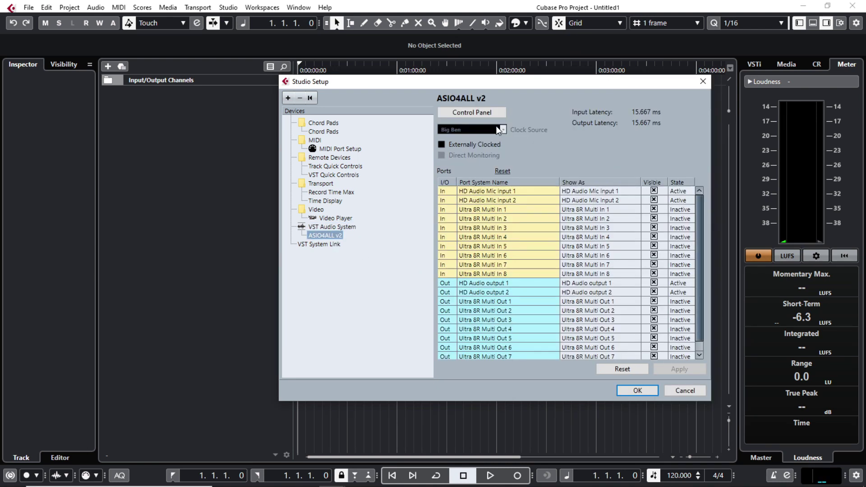
pyautogui.click(470, 112)
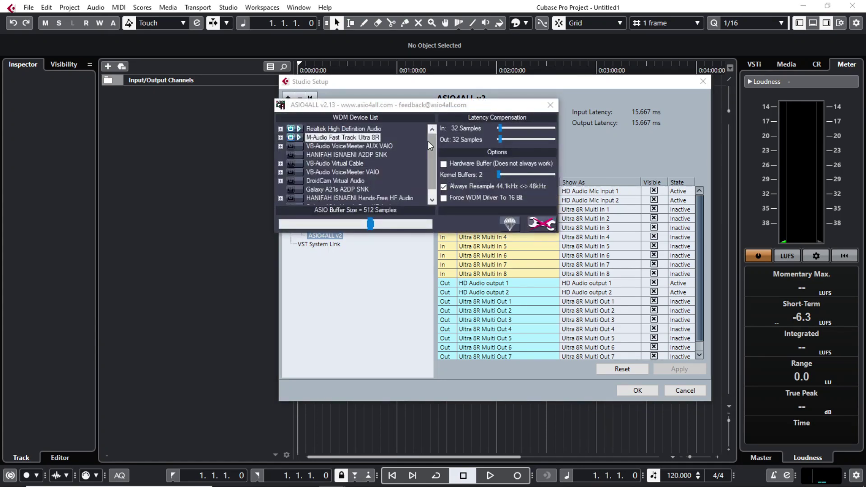
pyautogui.click(291, 130)
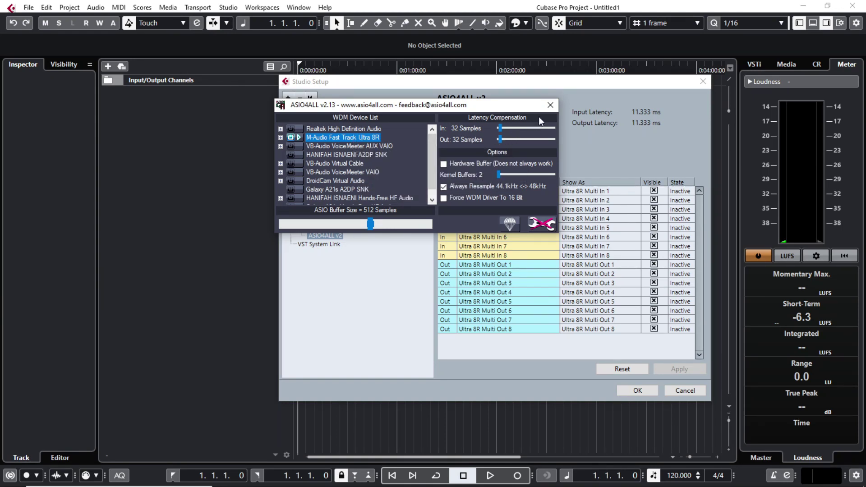
pyautogui.click(550, 106)
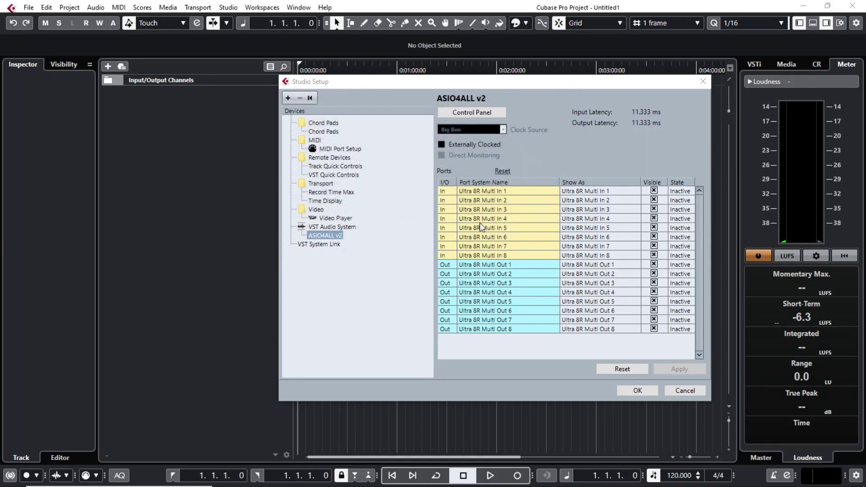
pyautogui.click(636, 391)
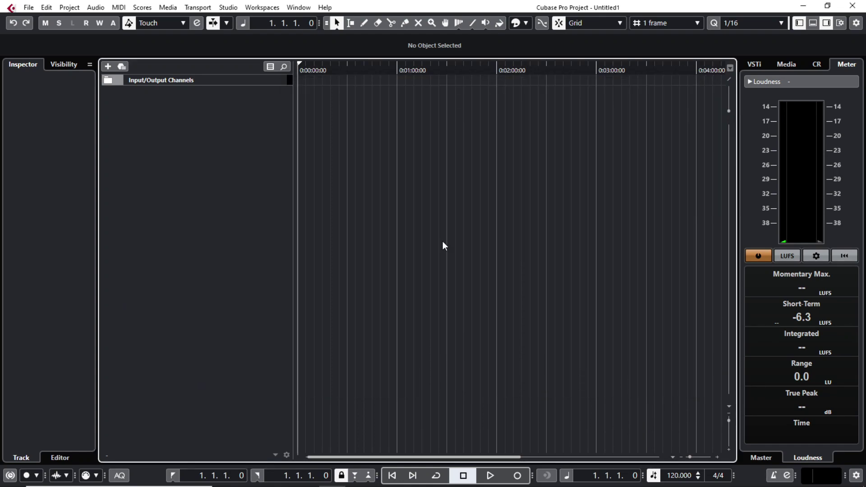
# Step: Route the Stereo Out bus in the audio connections: left to Ultra 8R Multi Out 1 and right to Ultra 8R Multi Out 2
pyautogui.click(228, 7)
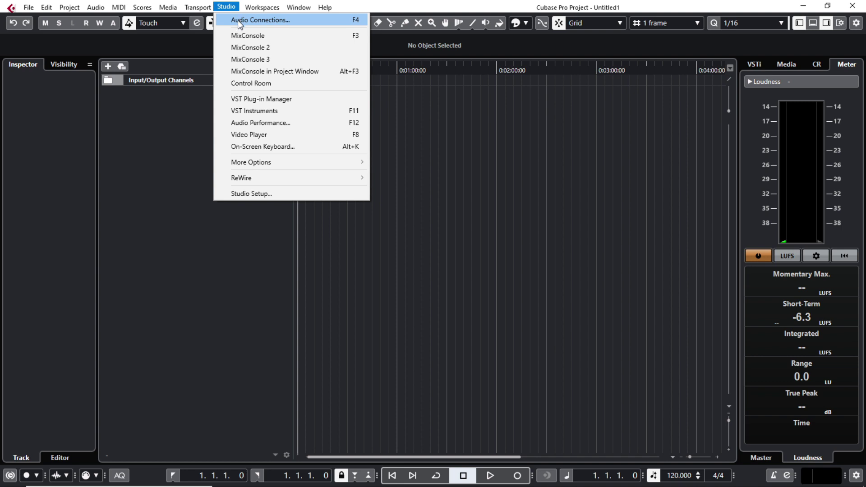
pyautogui.click(240, 21)
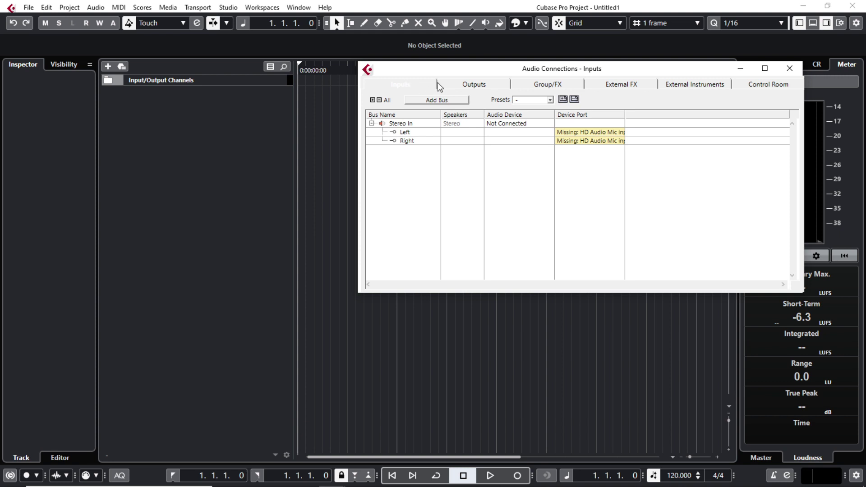
pyautogui.click(460, 87)
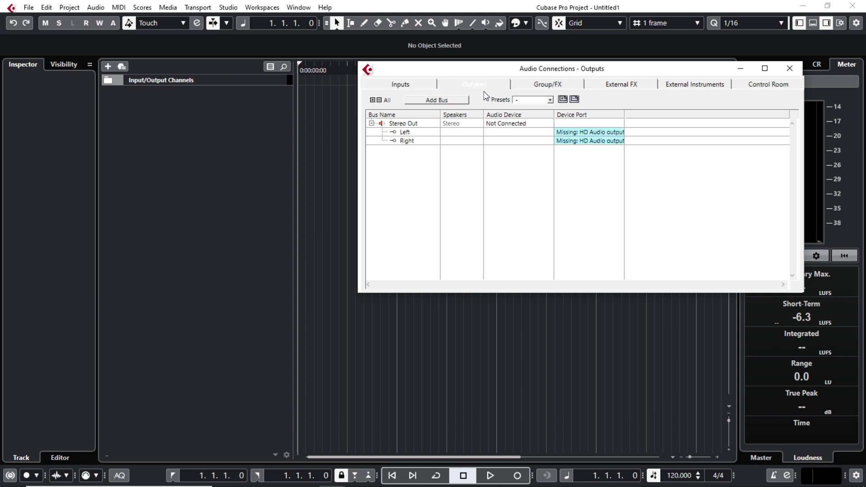
pyautogui.click(581, 133)
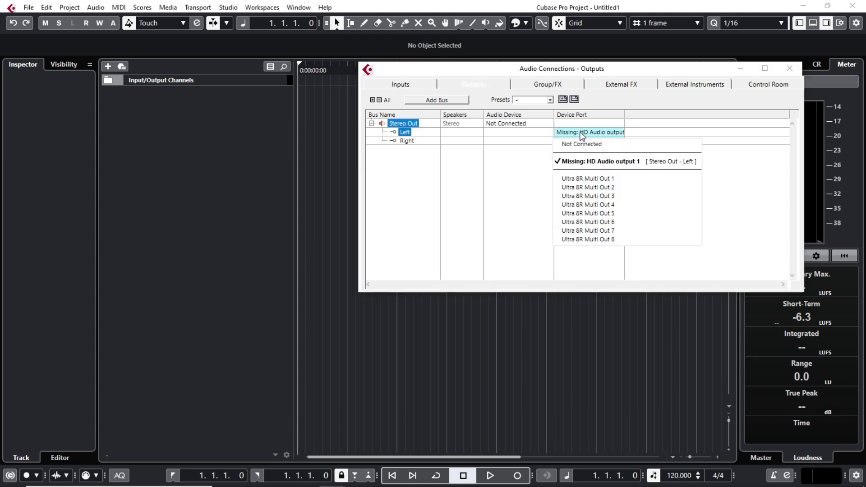
pyautogui.click(583, 178)
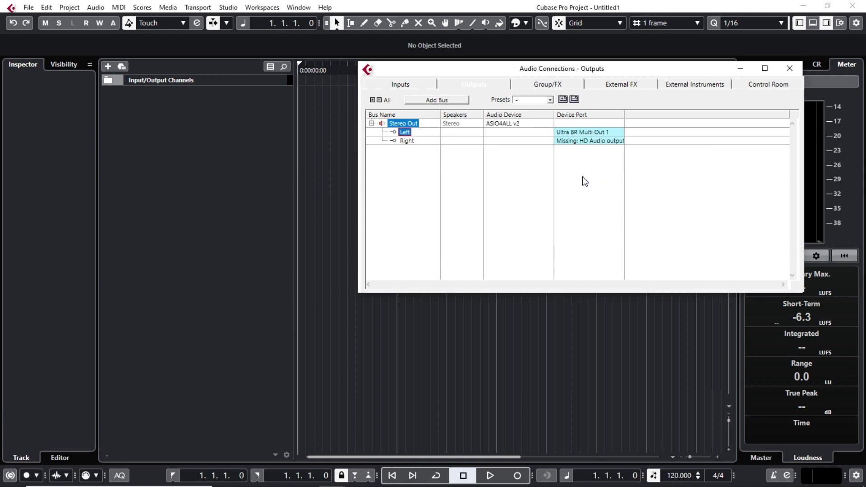
pyautogui.click(575, 142)
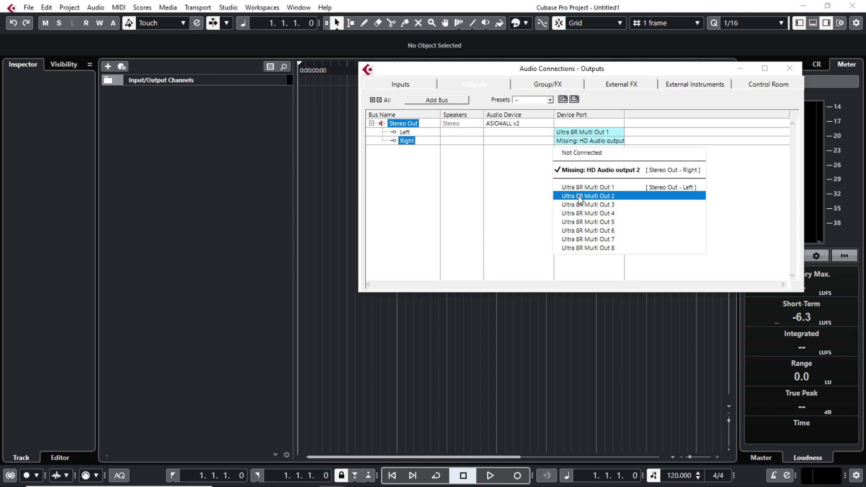
pyautogui.click(581, 197)
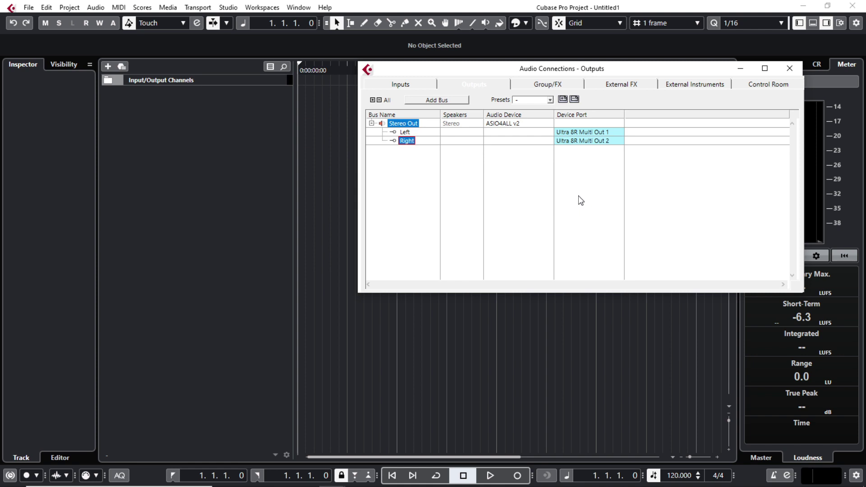
# Step: Add a mono input bus to the inputs of the audio connections
pyautogui.click(401, 88)
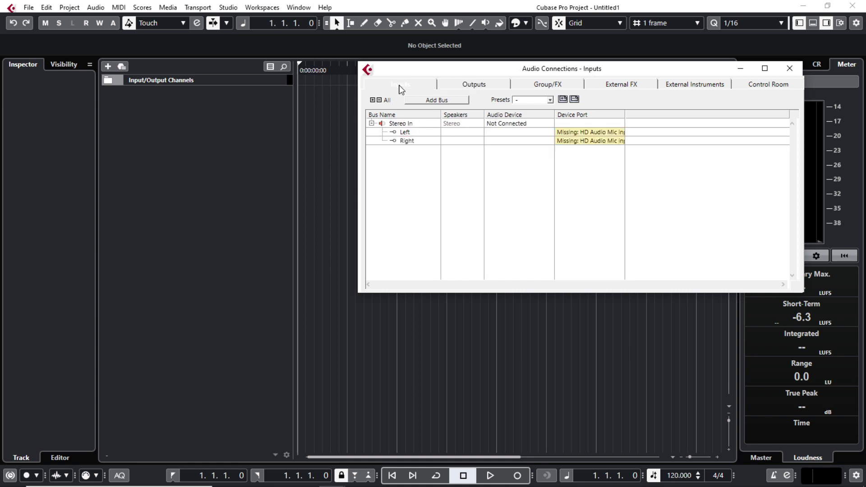
pyautogui.click(372, 124)
pyautogui.doubleClick(408, 123)
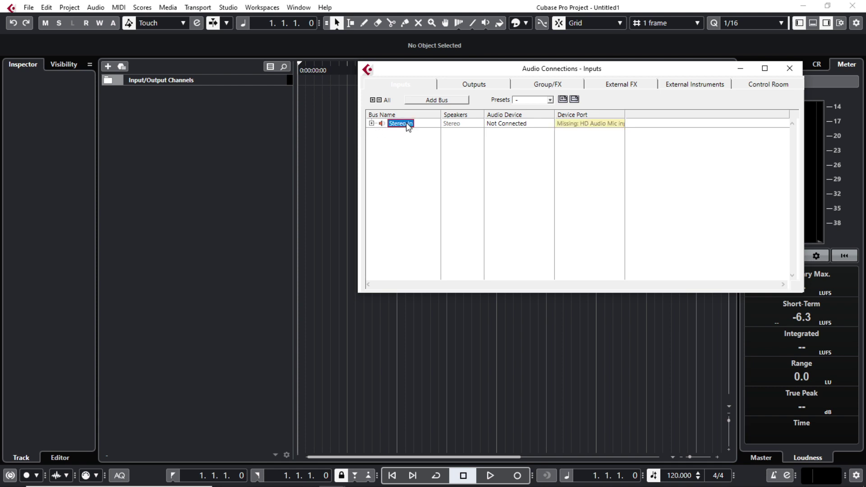
pyautogui.click(398, 146)
pyautogui.rightClick(398, 146)
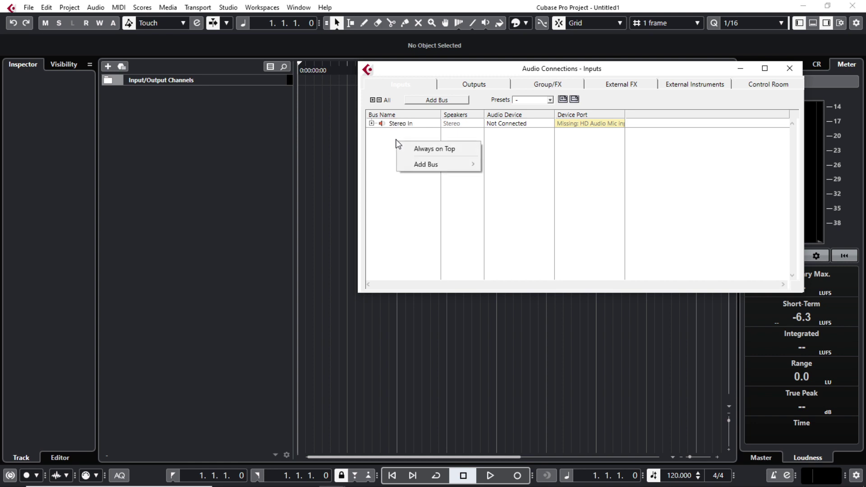
pyautogui.moveTo(445, 165)
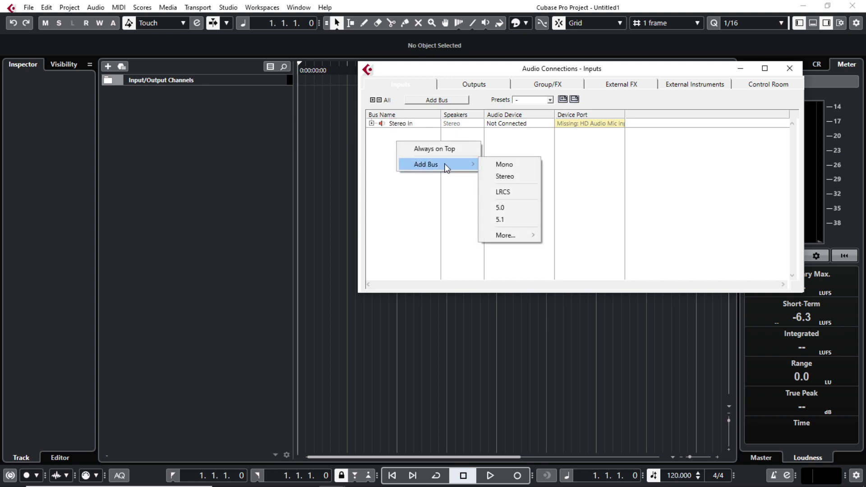
pyautogui.click(503, 165)
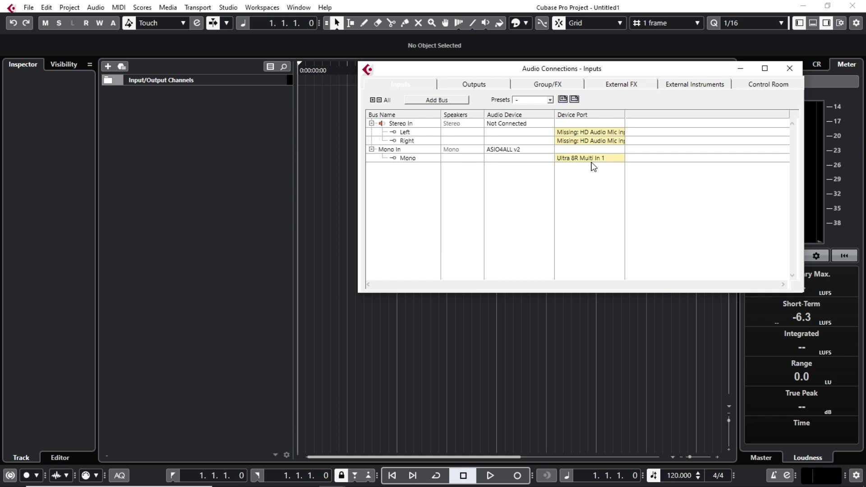
# Step: Route the Stereo In bus: left to Ultra 8R Multi In 2 and right to Ultra 8R Multi In 3
pyautogui.click(606, 134)
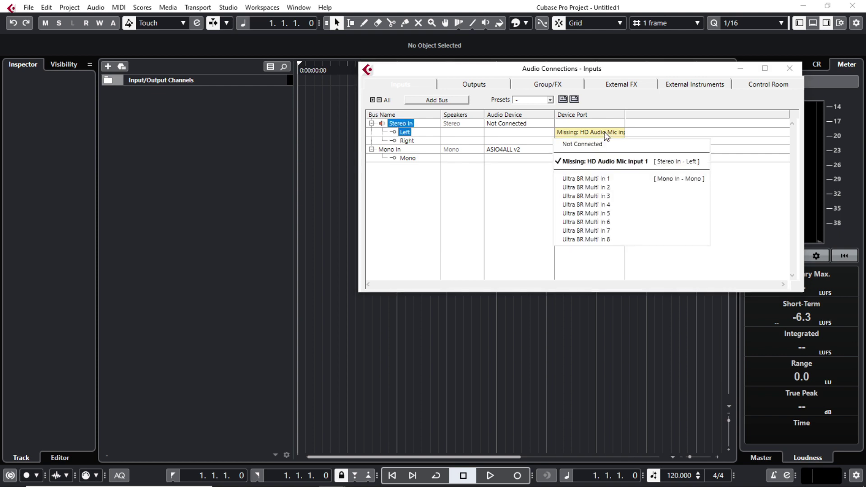
pyautogui.click(596, 186)
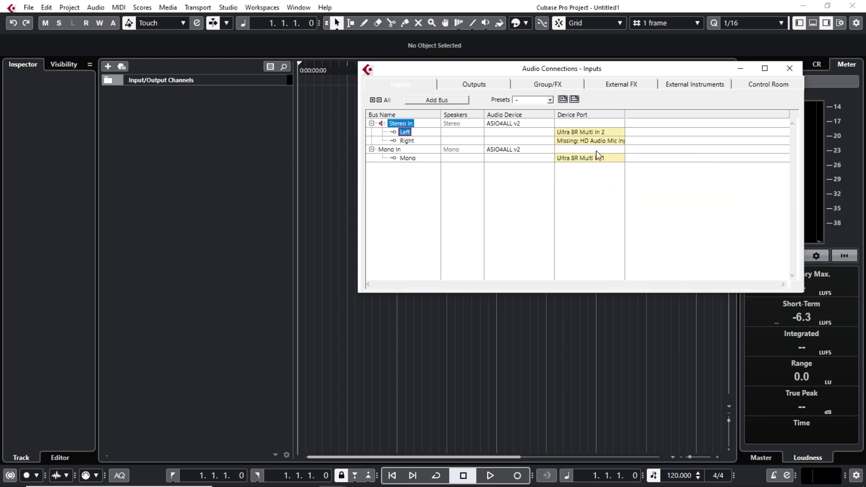
pyautogui.click(597, 142)
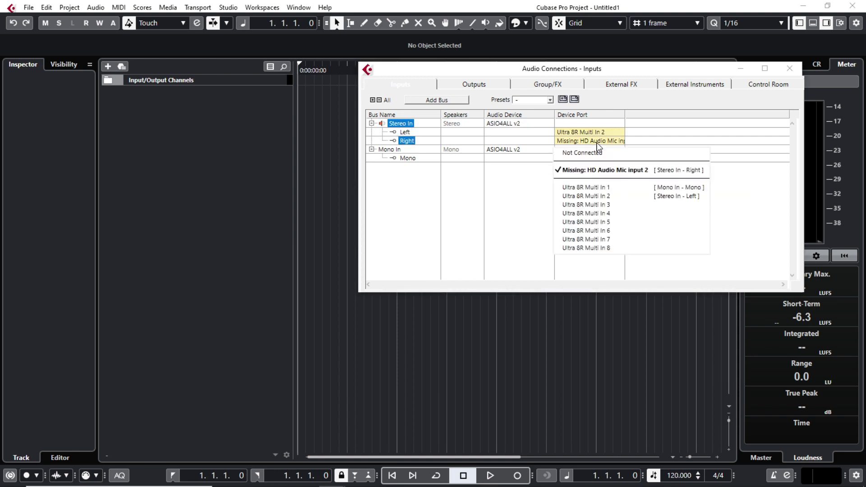
pyautogui.click(594, 206)
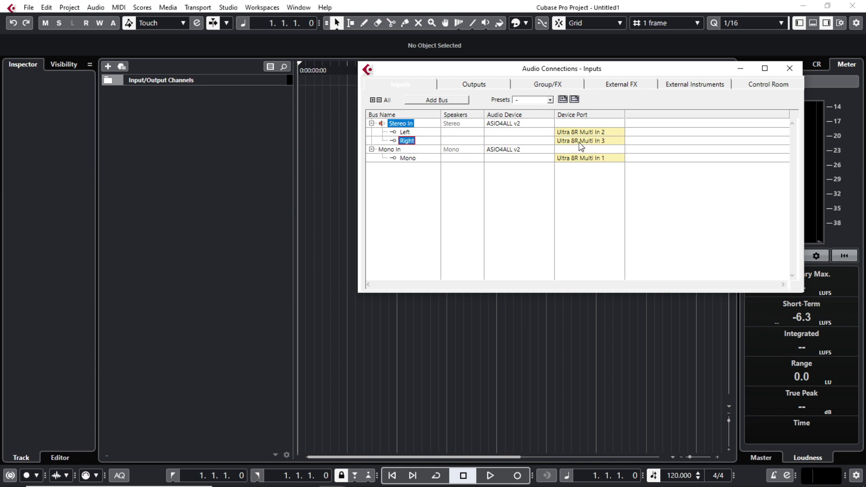
# Step: Add five more mono input buses so the remaining device inputs, Ultra 8R Multi In 4 to 8, are each assigned
pyautogui.rightClick(402, 178)
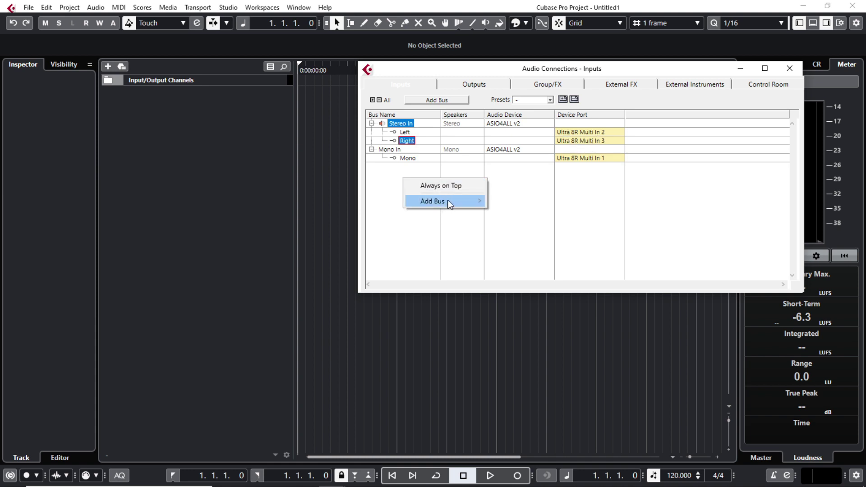
pyautogui.moveTo(450, 203)
pyautogui.click(510, 202)
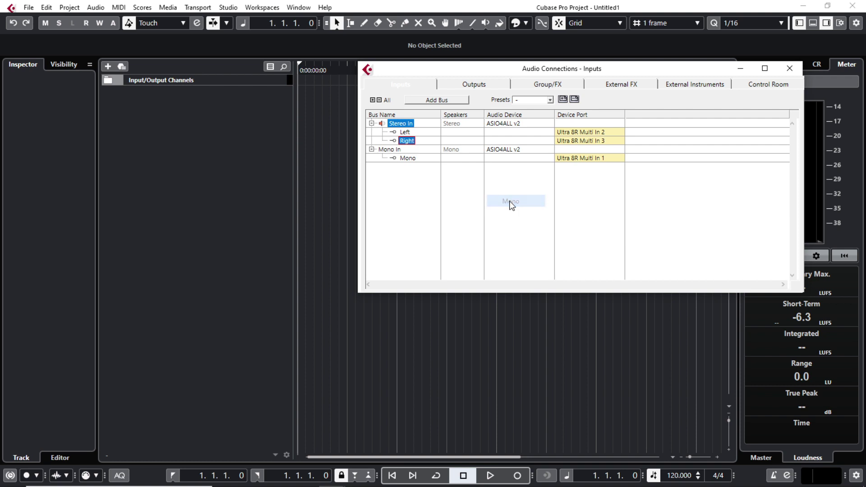
pyautogui.rightClick(402, 196)
pyautogui.moveTo(477, 221)
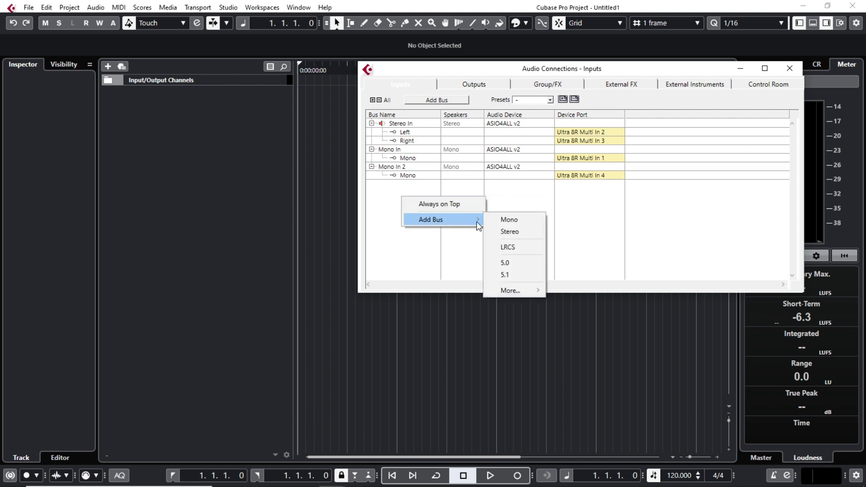
pyautogui.click(509, 216)
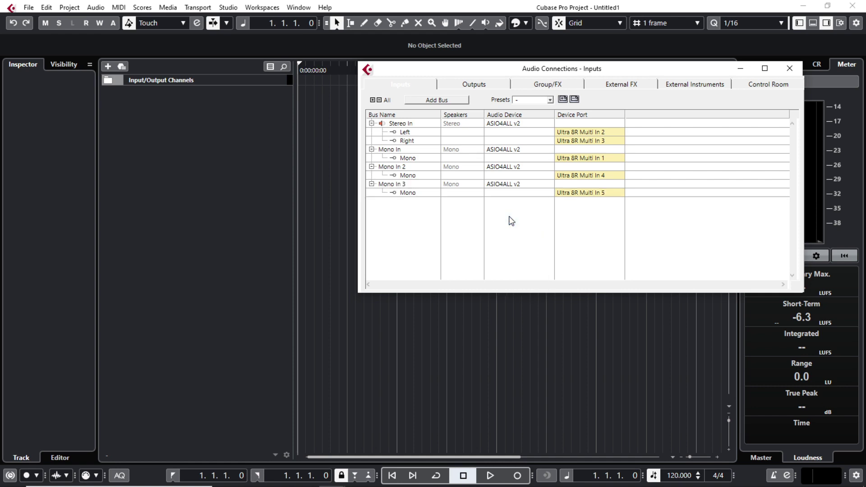
pyautogui.rightClick(407, 215)
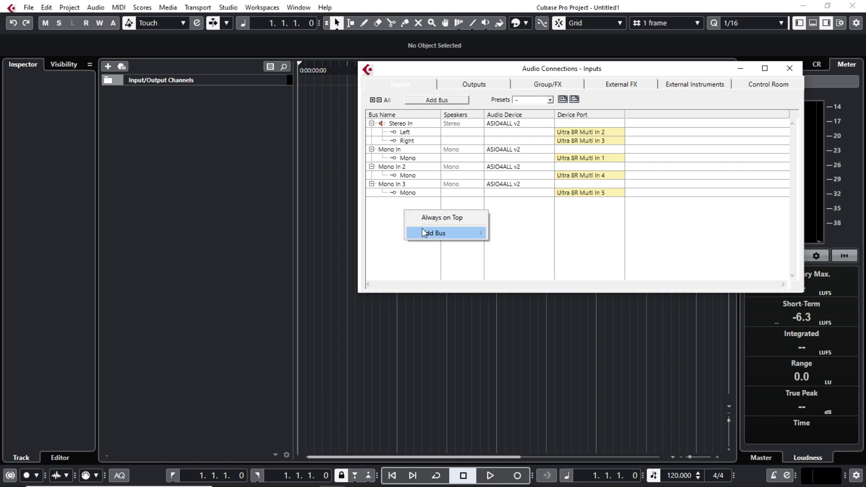
pyautogui.moveTo(435, 235)
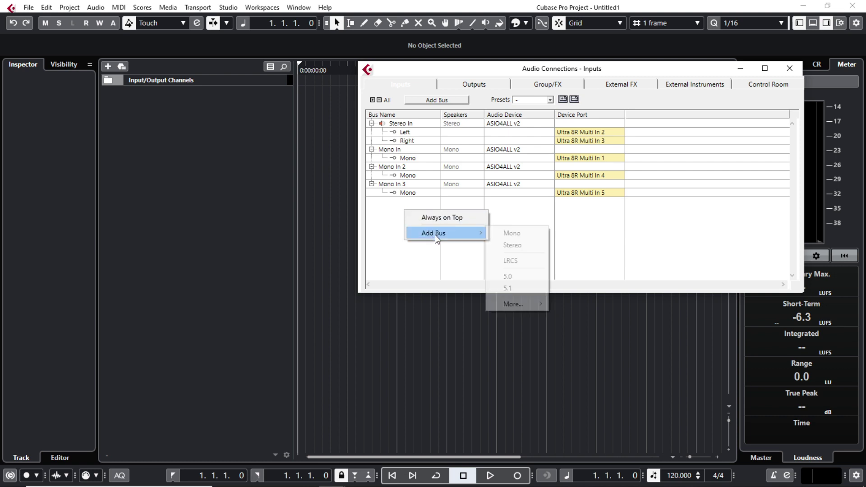
pyautogui.click(500, 232)
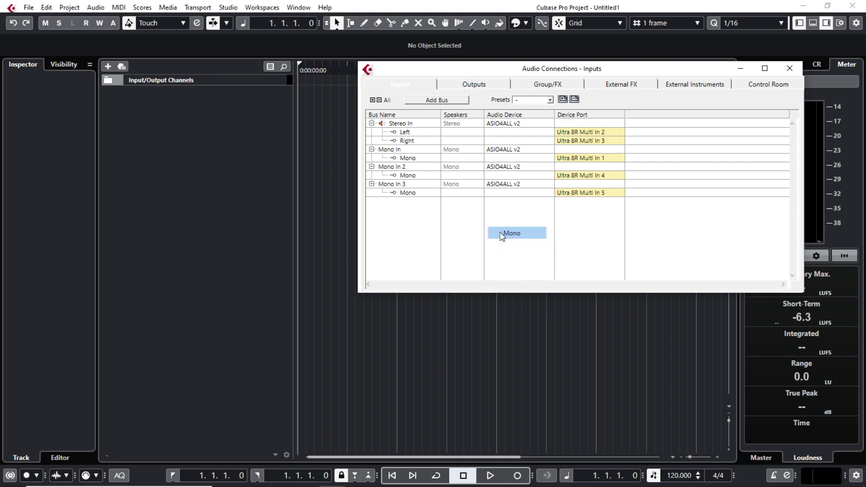
pyautogui.rightClick(406, 230)
pyautogui.moveTo(458, 259)
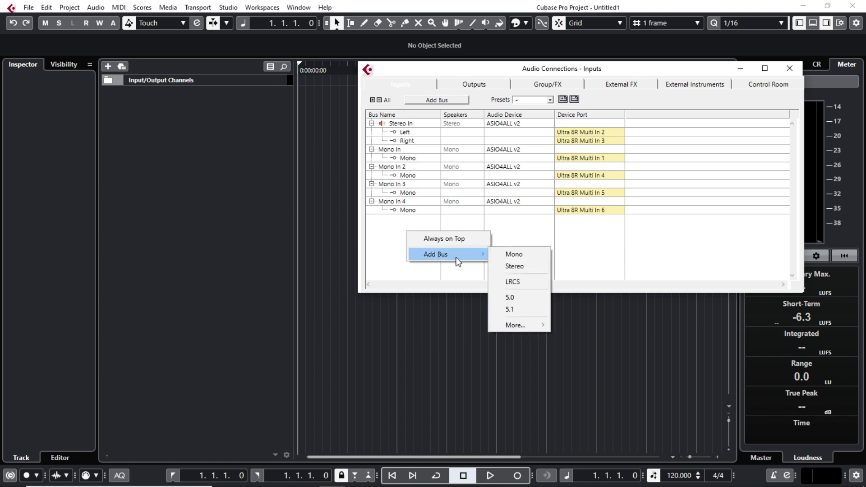
pyautogui.click(512, 254)
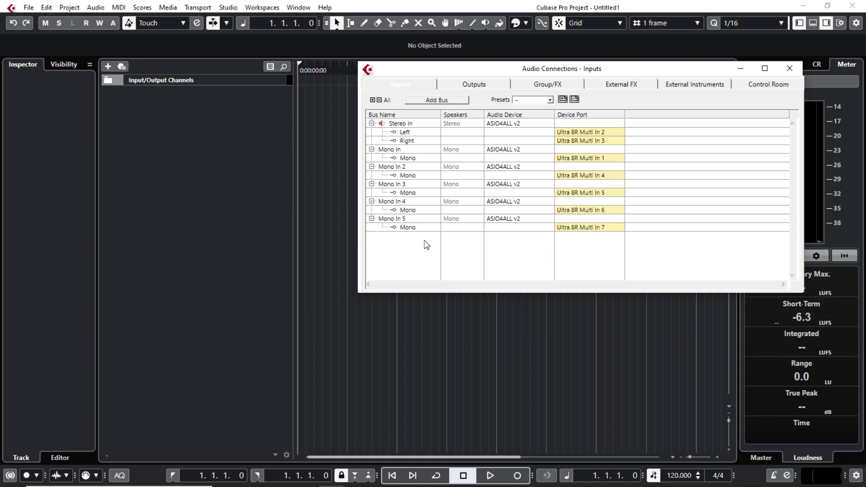
pyautogui.rightClick(402, 247)
pyautogui.moveTo(465, 271)
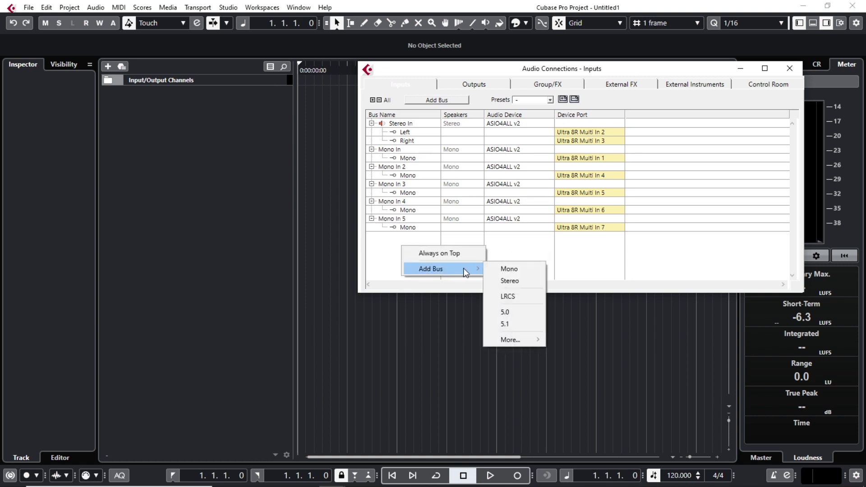
pyautogui.click(512, 268)
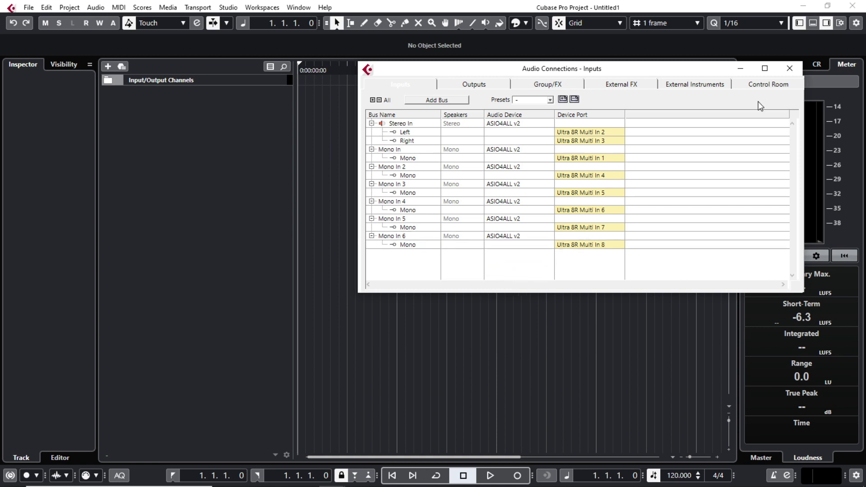
# Step: Rename the Mono In bus on Ultra 8R Multi In 1 as "vocal"
pyautogui.doubleClick(401, 151)
pyautogui.click(400, 150)
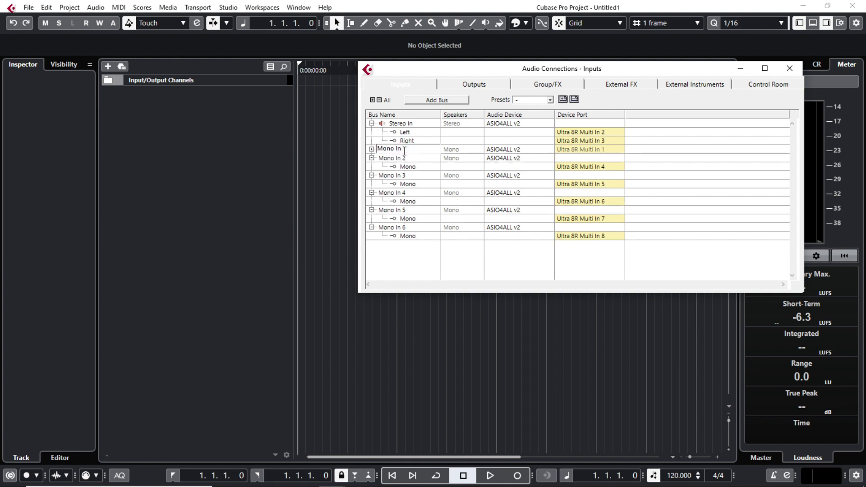
pyautogui.press('BackSpace')
pyautogui.press('BackSpace')
pyautogui.press('BackSpace')
pyautogui.press('BackSpace')
pyautogui.press('BackSpace')
pyautogui.write('voca')
# Step: Rename the Stereo In bus as "musik" and close the audio connections
pyautogui.doubleClick(412, 124)
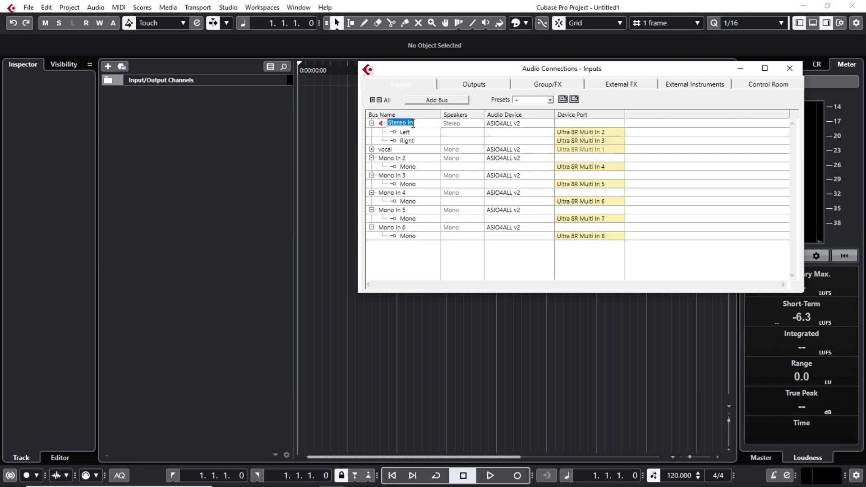
pyautogui.click(413, 124)
pyautogui.press('BackSpace')
pyautogui.press('BackSpace')
pyautogui.press('BackSpace')
pyautogui.press('BackSpace')
pyautogui.press('BackSpace')
pyautogui.press('BackSpace')
pyautogui.press('BackSpace')
pyautogui.press('BackSpace')
pyautogui.write('musik')
pyautogui.click(403, 267)
pyautogui.click(790, 68)
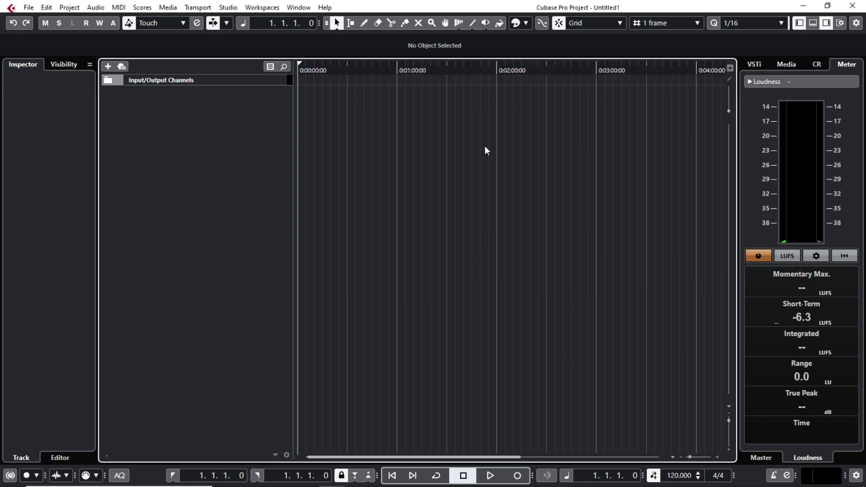
# Step: Add a mono audio track named "vocal" with the vocal bus as input and Stereo Out as output
pyautogui.rightClick(182, 118)
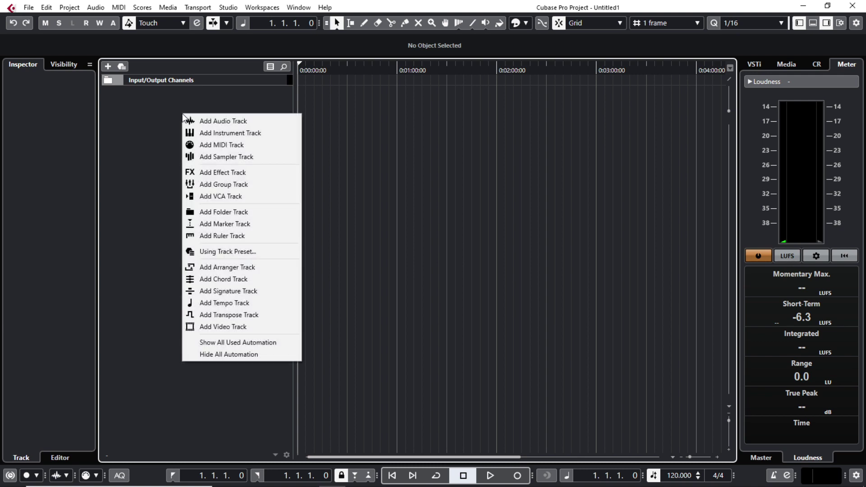
pyautogui.click(208, 122)
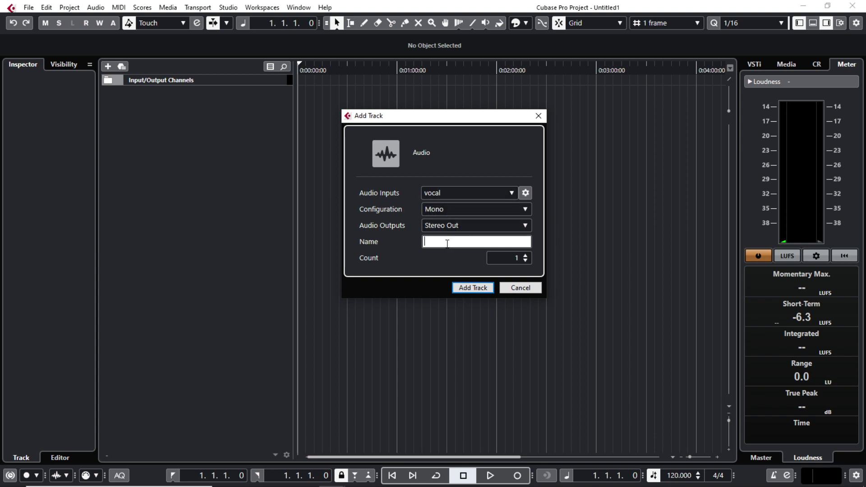
pyautogui.write('vocal')
pyautogui.click(511, 194)
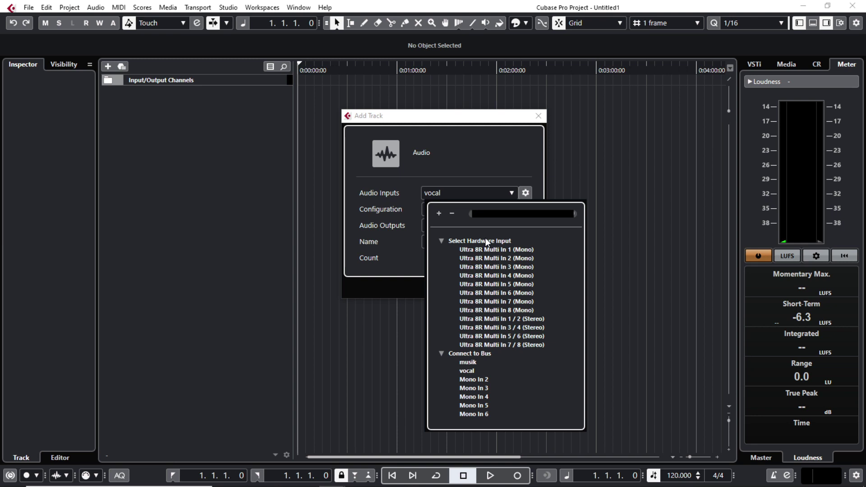
pyautogui.click(568, 153)
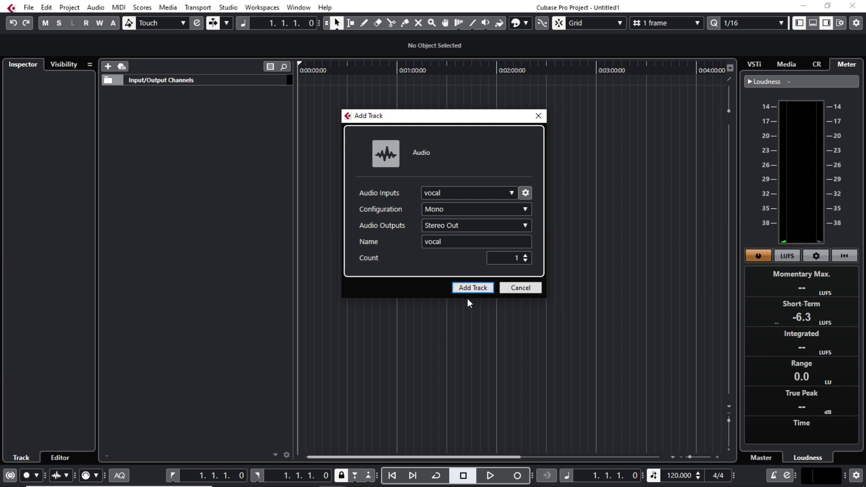
pyautogui.click(480, 287)
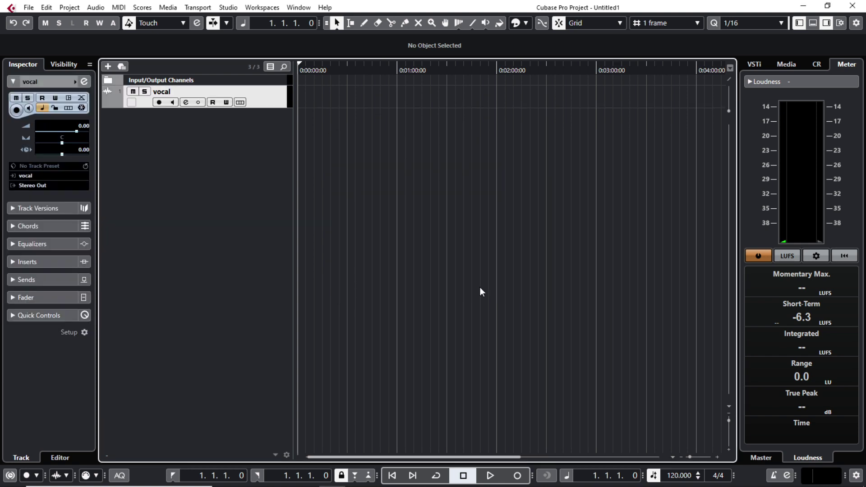
# Step: Add a second audio track in stereo configuration with the musik bus as input and Stereo Out as output
pyautogui.rightClick(177, 174)
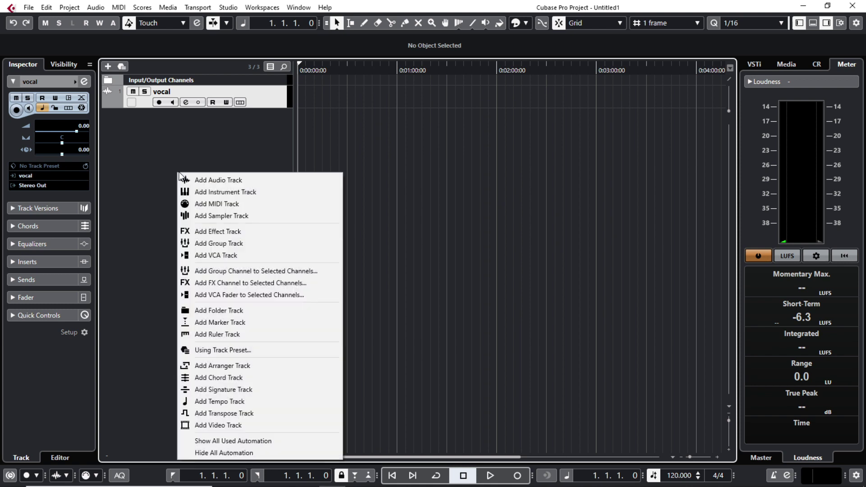
pyautogui.click(210, 180)
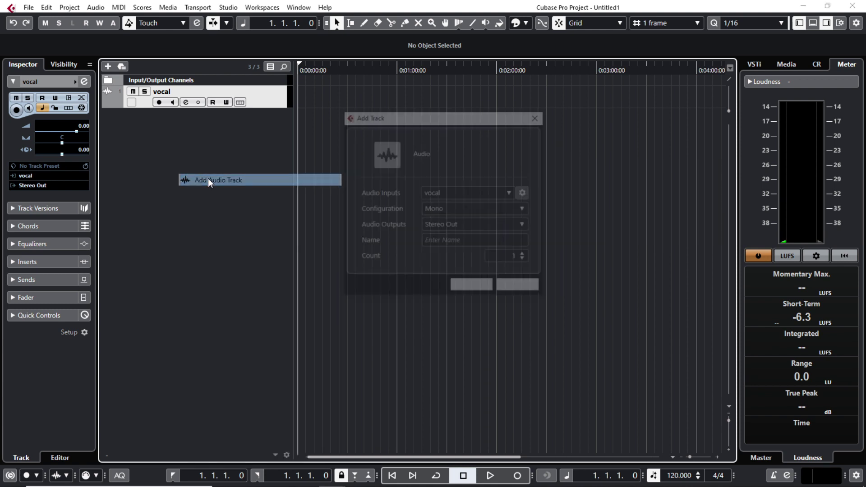
pyautogui.click(481, 210)
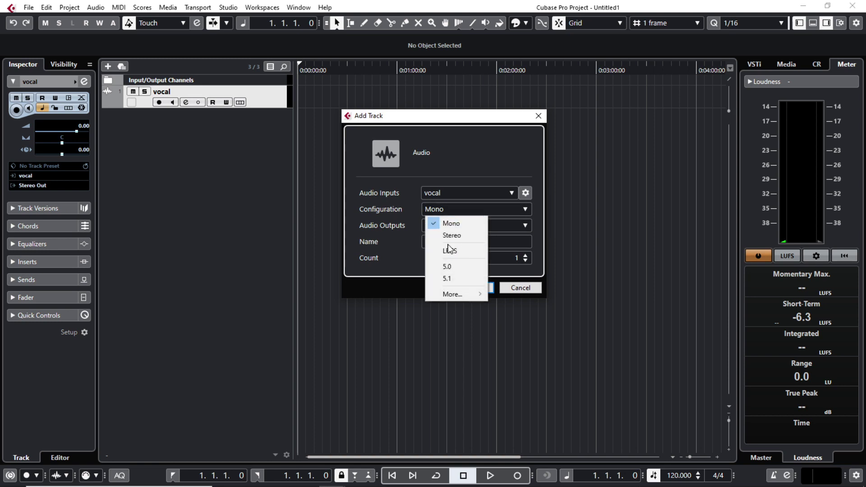
pyautogui.click(452, 236)
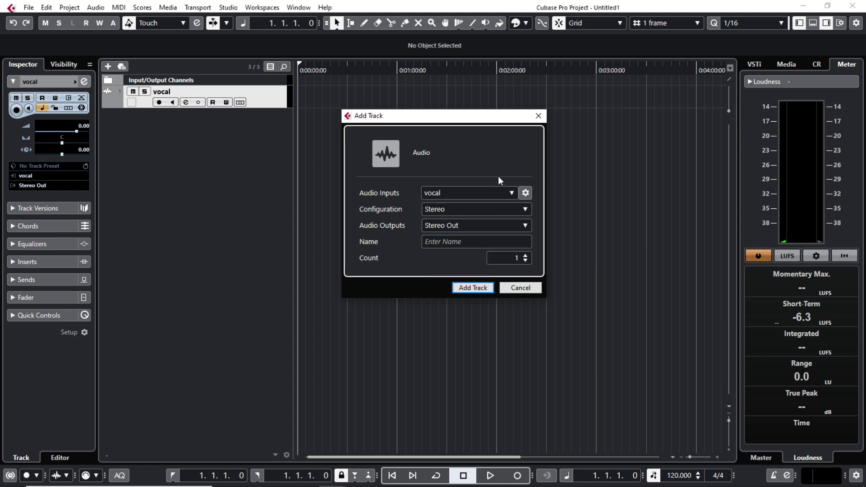
pyautogui.click(512, 194)
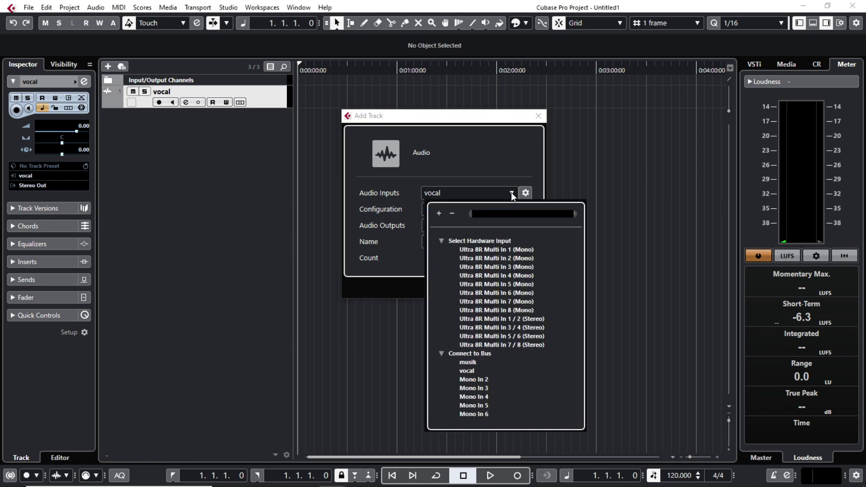
pyautogui.click(468, 363)
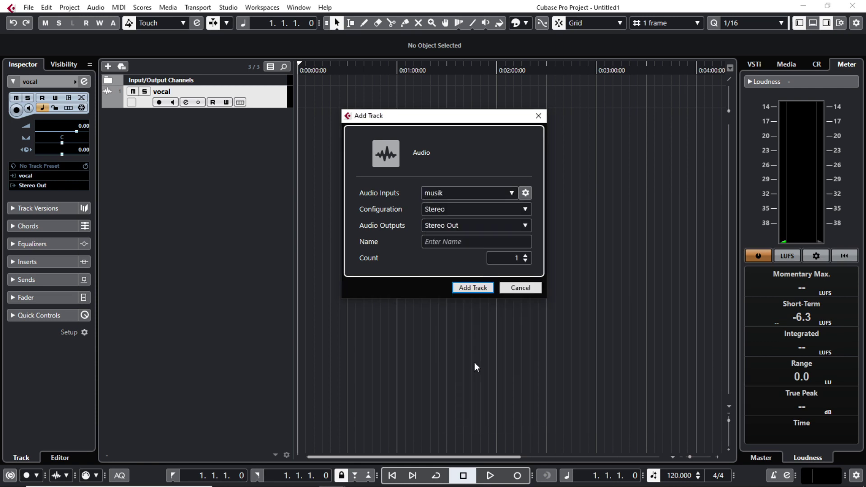
pyautogui.click(478, 289)
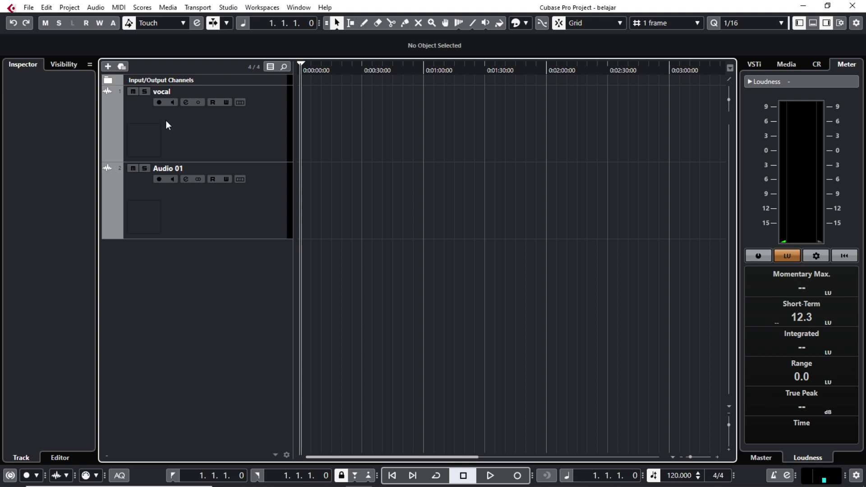
# Step: Enable recording and monitoring on the vocal track and record a take of about 30 seconds from the project start
pyautogui.click(158, 103)
pyautogui.click(174, 103)
pyautogui.click(518, 477)
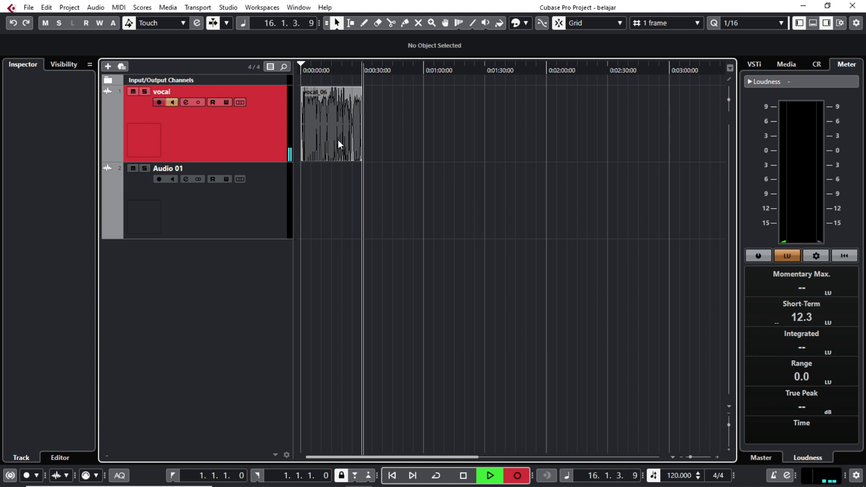
pyautogui.press('space')
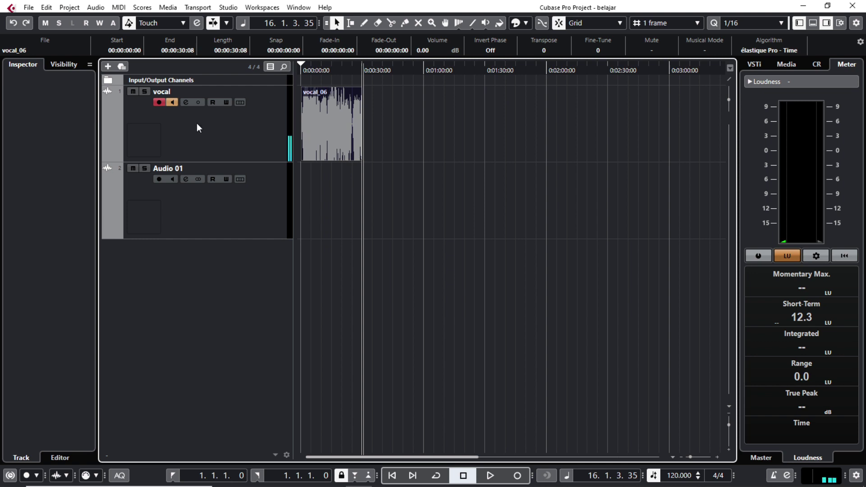
# Step: Turn off monitoring on the vocal track, play back the recorded take and stop playback
pyautogui.click(172, 103)
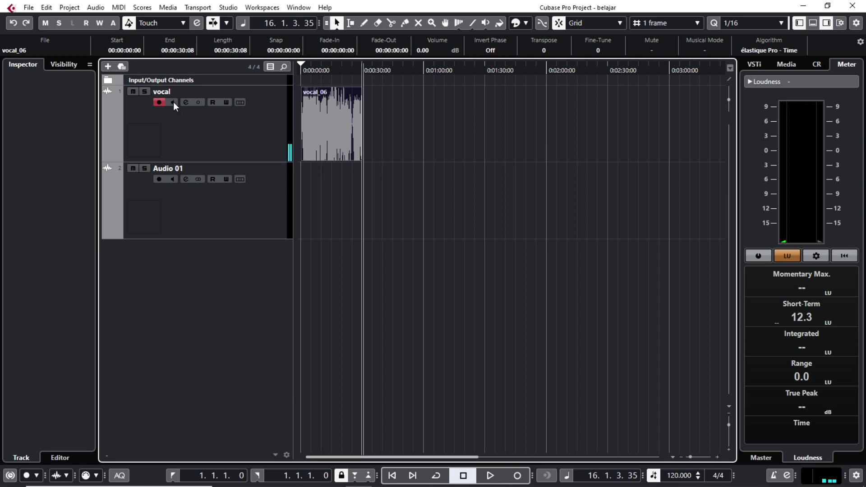
pyautogui.click(306, 71)
pyautogui.press('space')
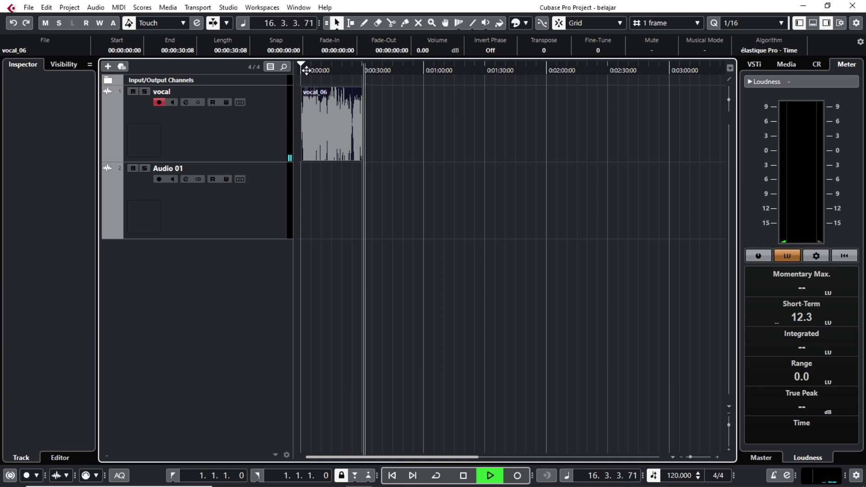
pyautogui.press('space')
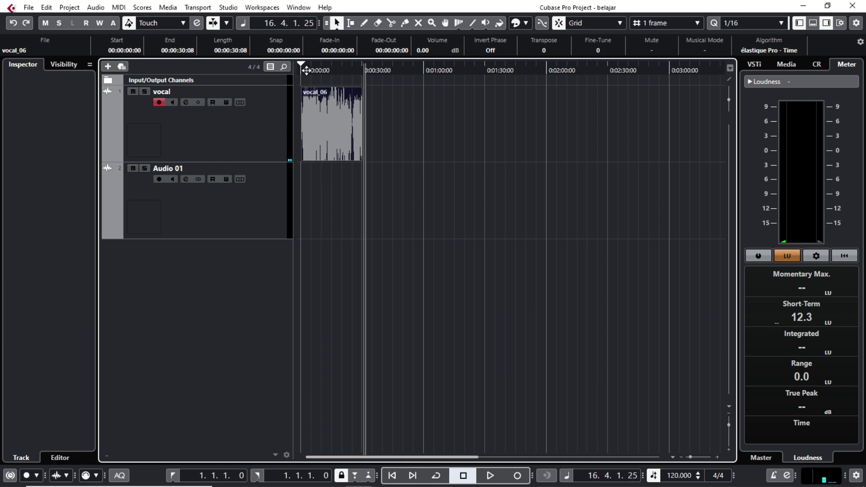